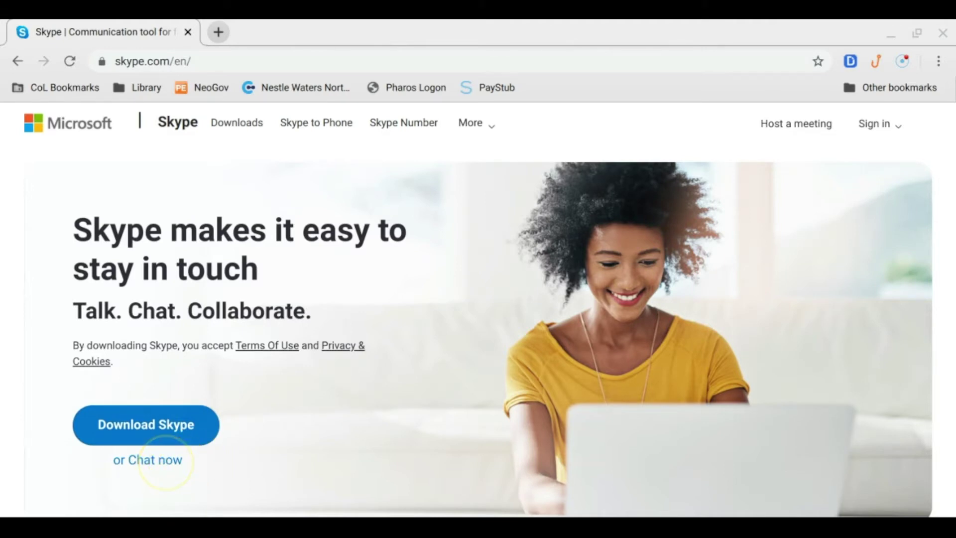
# Open Skype for Web from the skype.com homepage's chat option to reach the Microsoft sign-in page
pyautogui.click(164, 462)
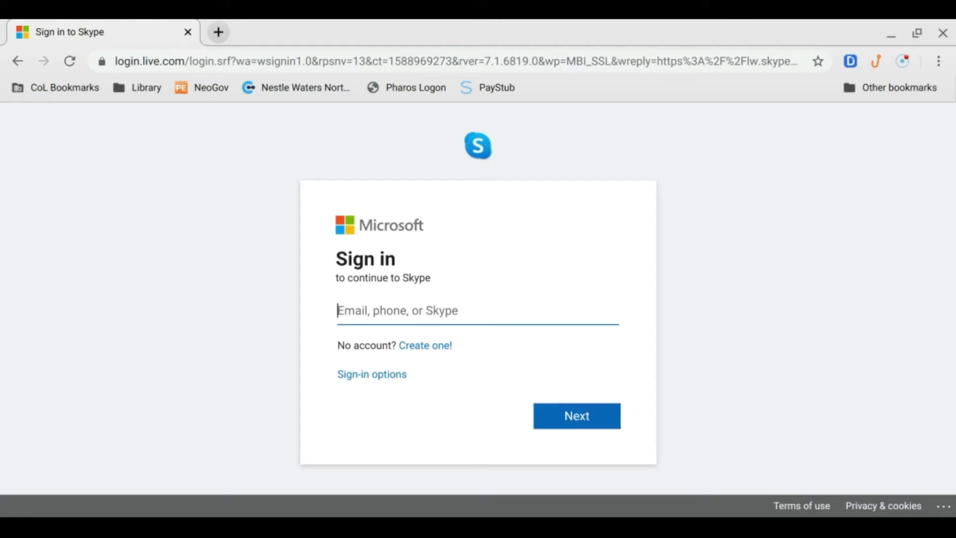
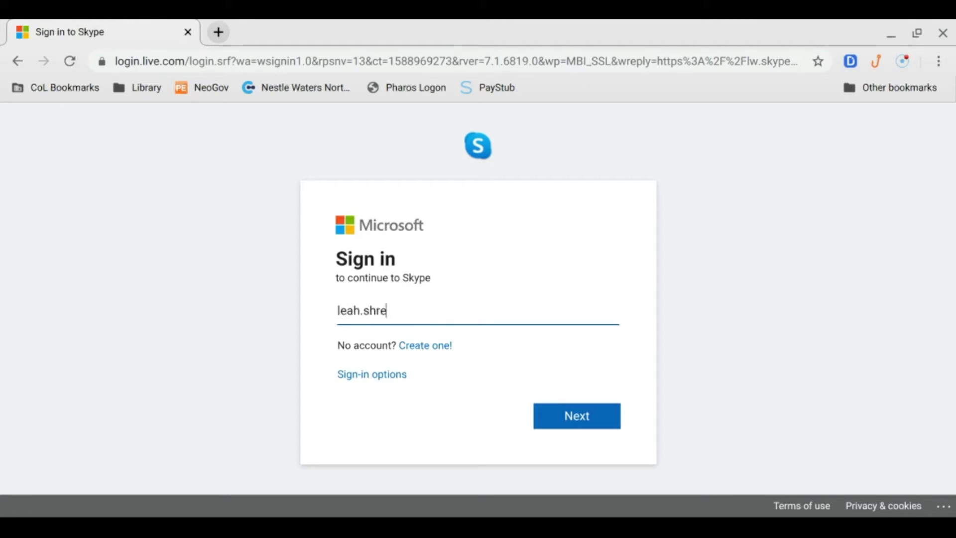
# Sign in with the Microsoft account's e-mail address and password
pyautogui.press('Return')
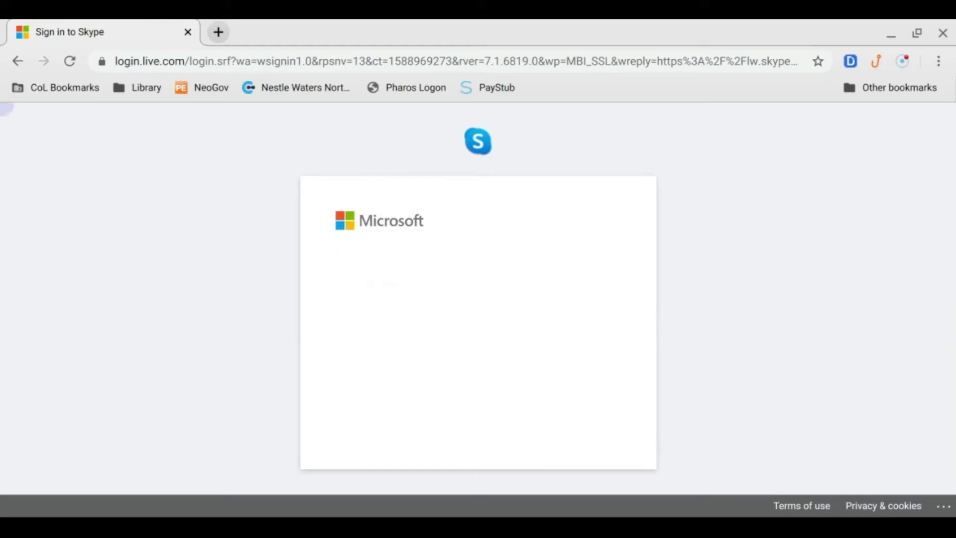
pyautogui.write('••••')
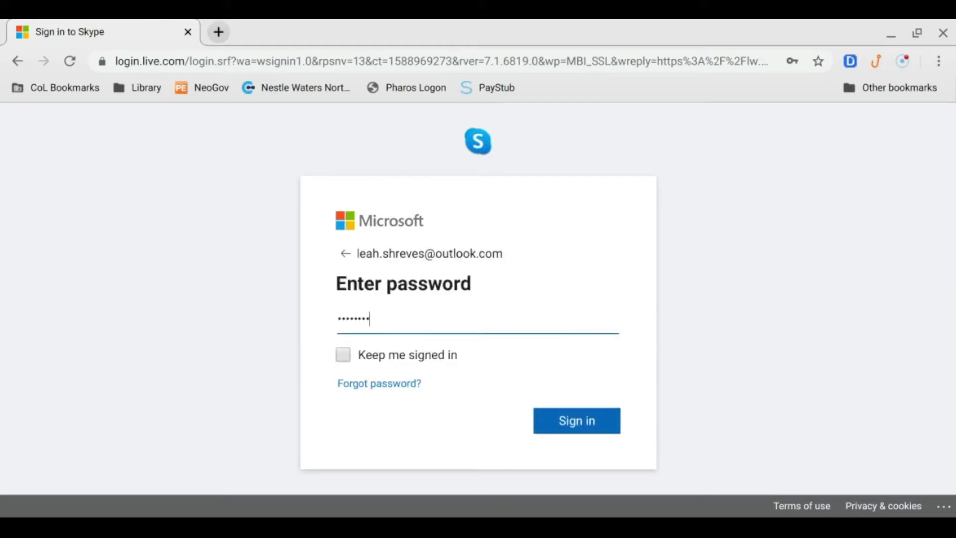
pyautogui.write('•••••')
pyautogui.press('Return')
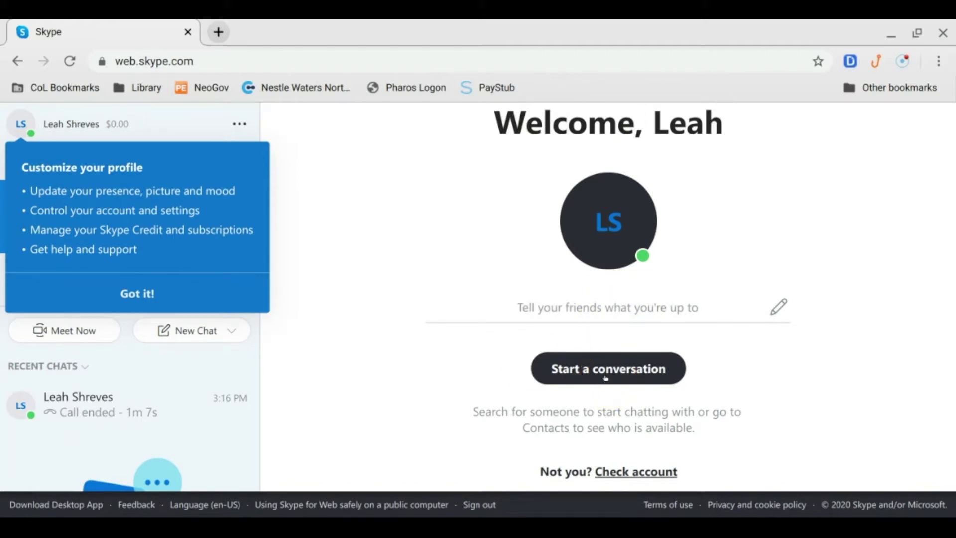
# Dismiss the Customize your profile tip and close the '...' profile menu again
pyautogui.click(179, 287)
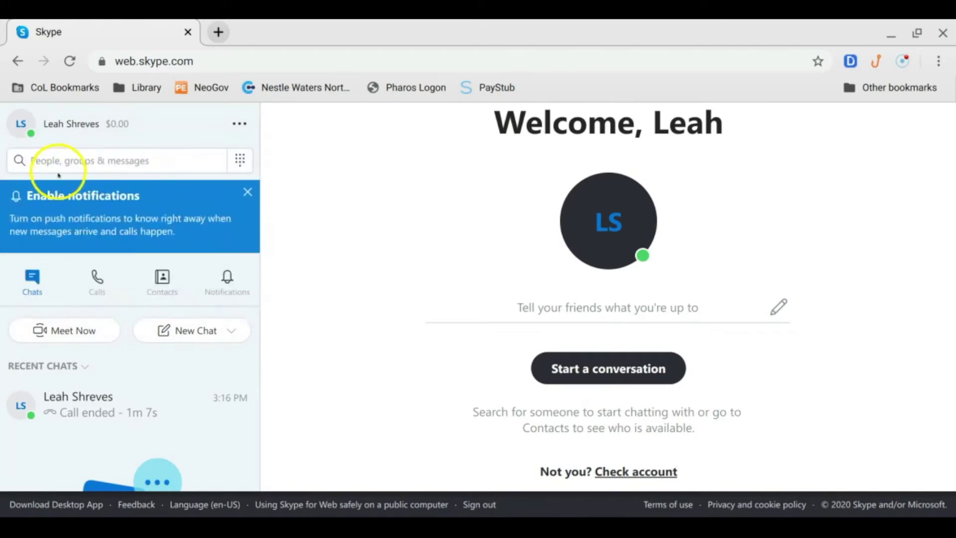
pyautogui.click(239, 123)
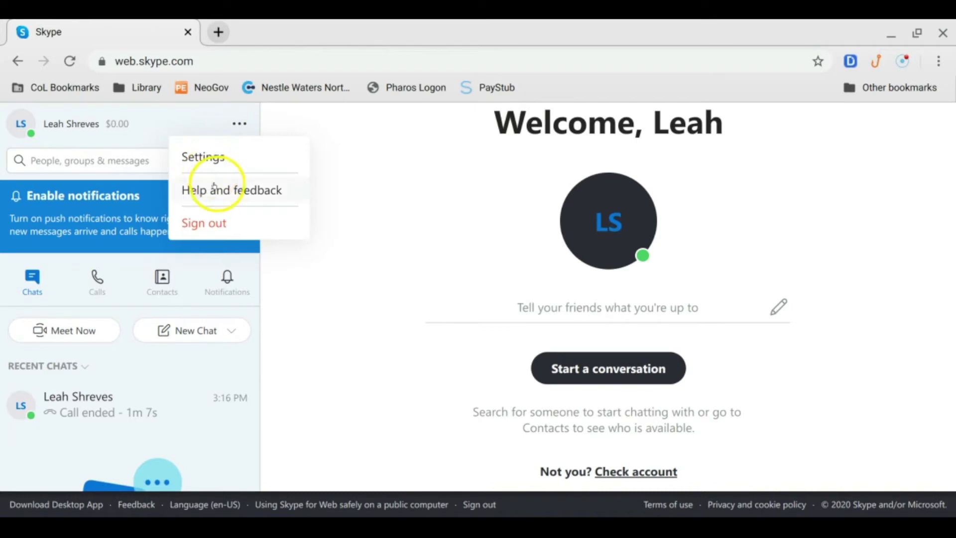
pyautogui.click(173, 124)
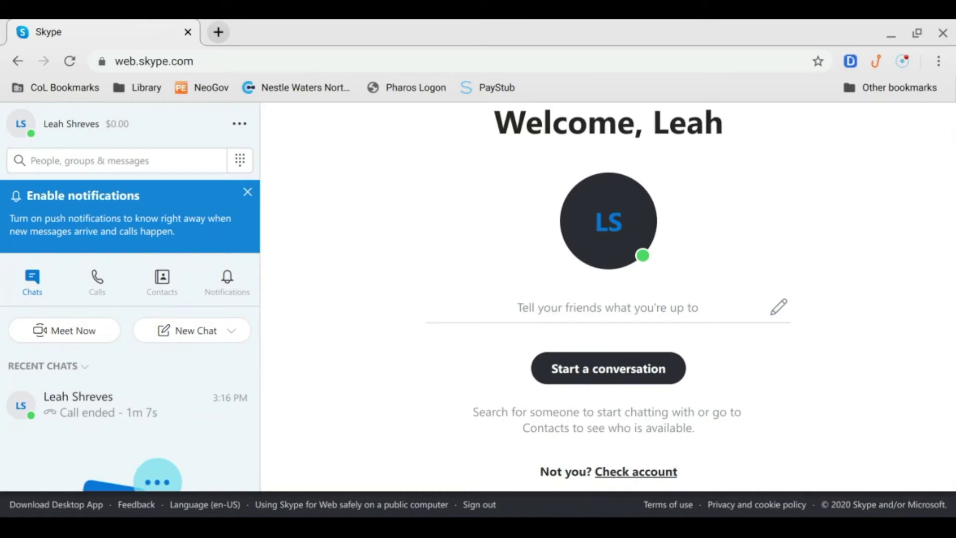
pyautogui.click(98, 290)
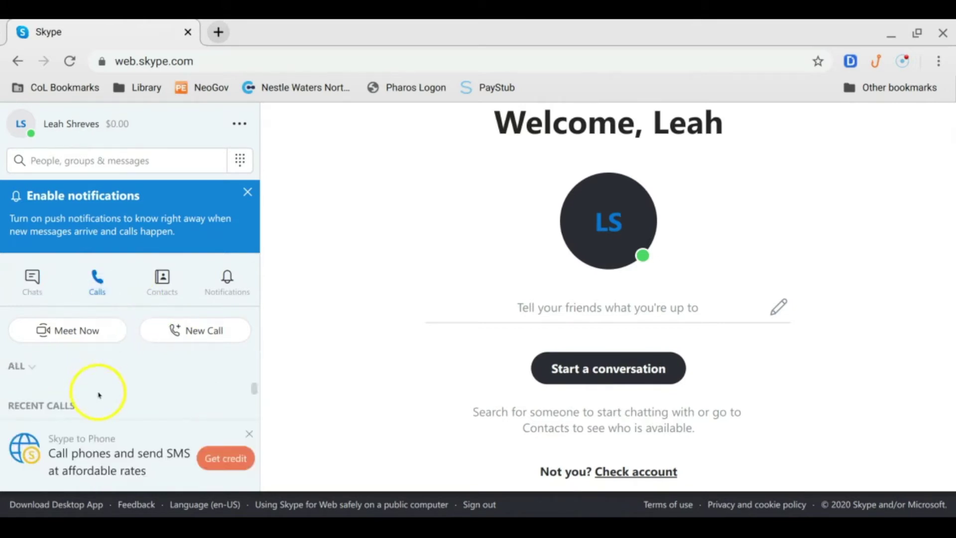
pyautogui.scroll(-2, 97, 391)
pyautogui.scroll(3, 99, 395)
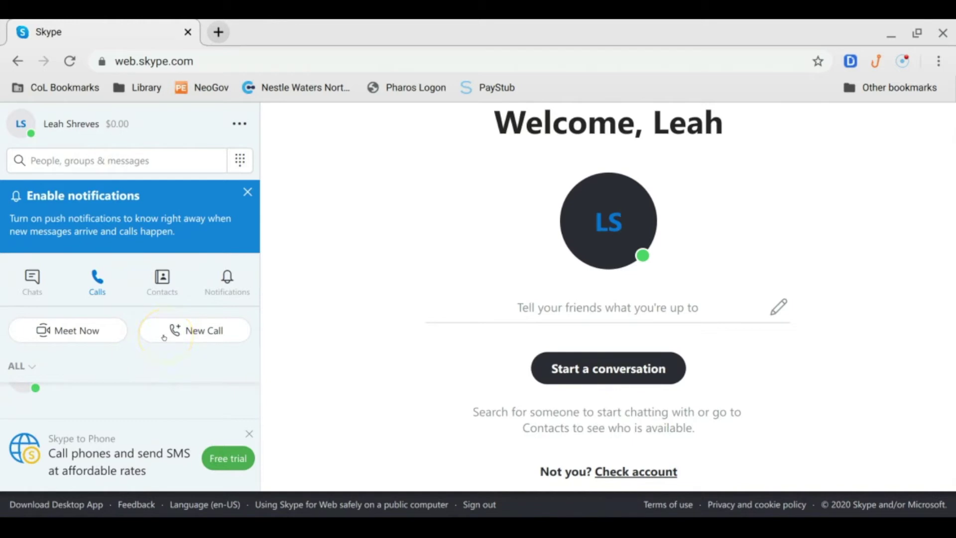
pyautogui.click(169, 284)
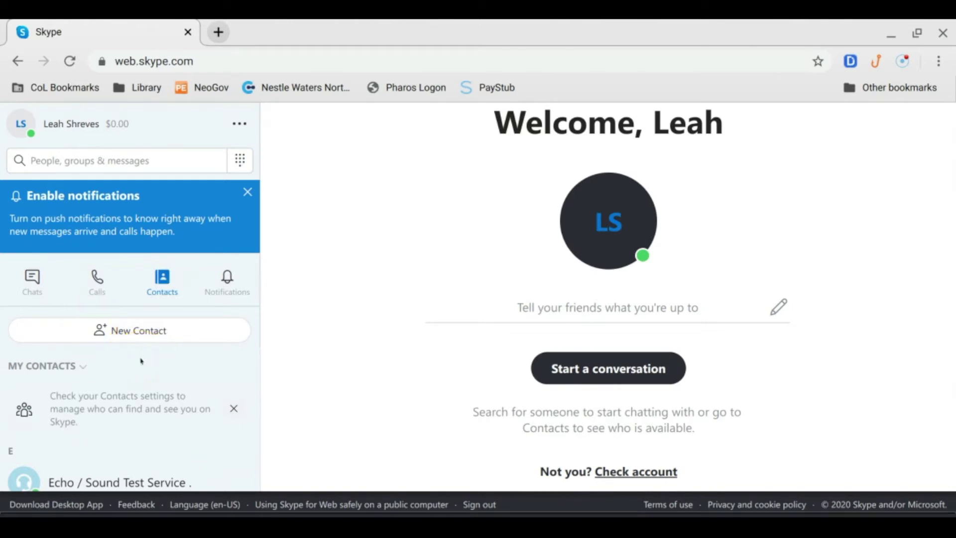
pyautogui.scroll(-3, 91, 454)
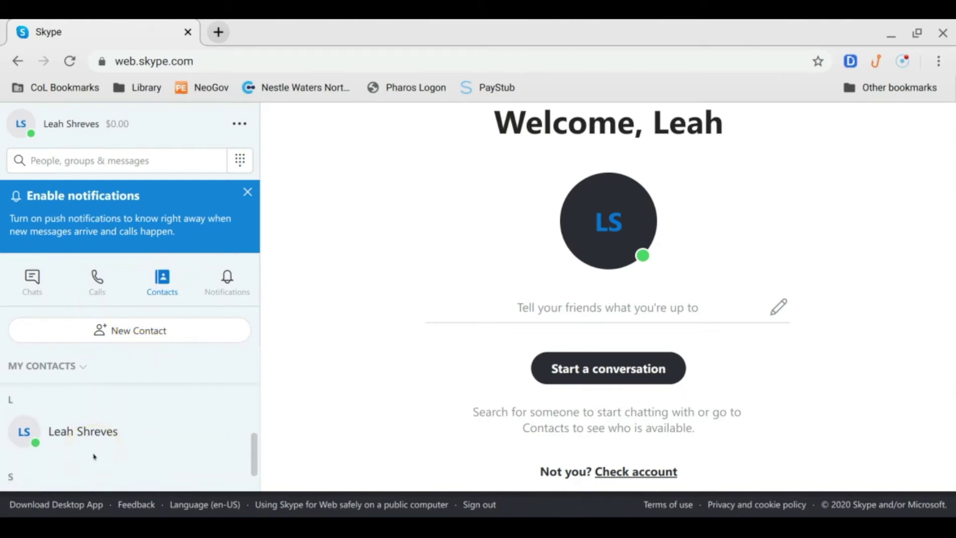
pyautogui.scroll(-1, 93, 457)
pyautogui.scroll(4, 94, 448)
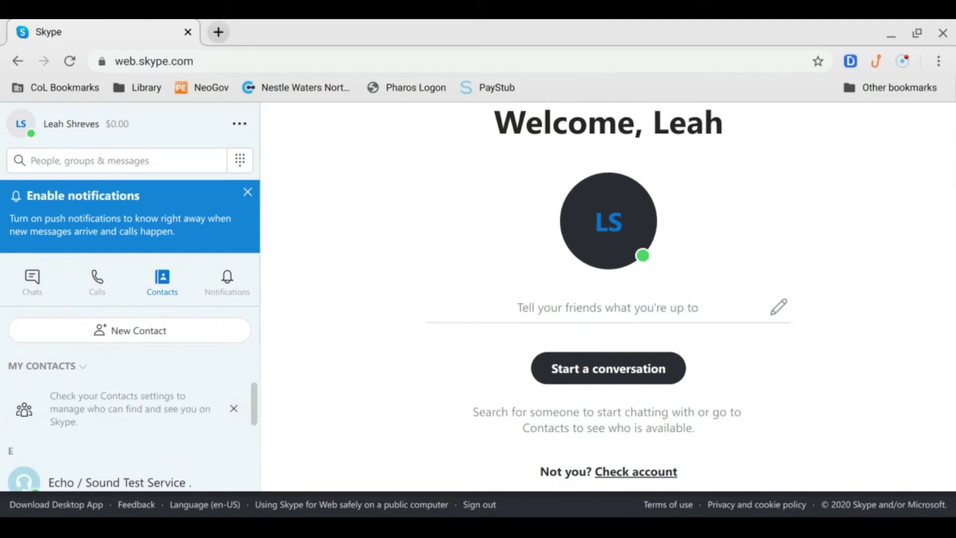
pyautogui.click(33, 283)
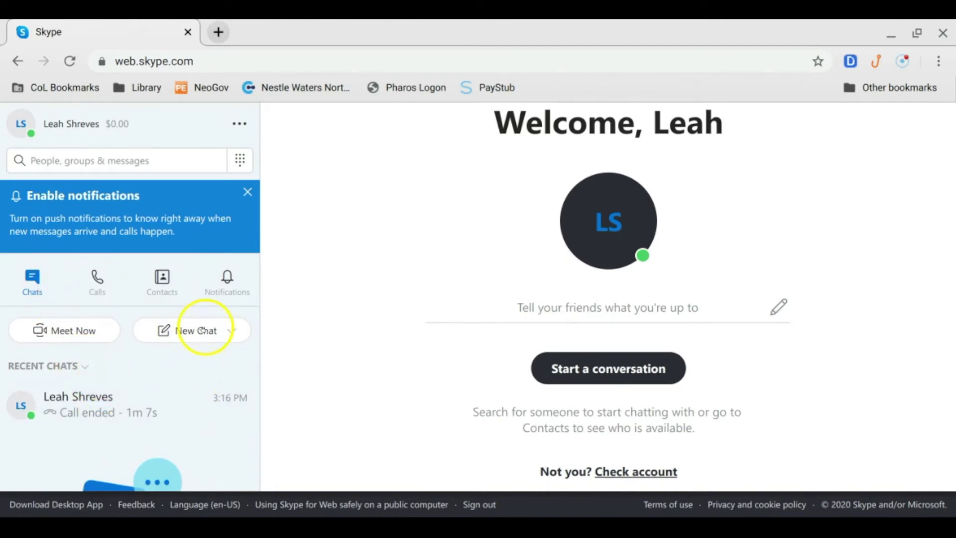
# Open a new chat with your own contact, send 'hey', and start a video call
pyautogui.click(199, 330)
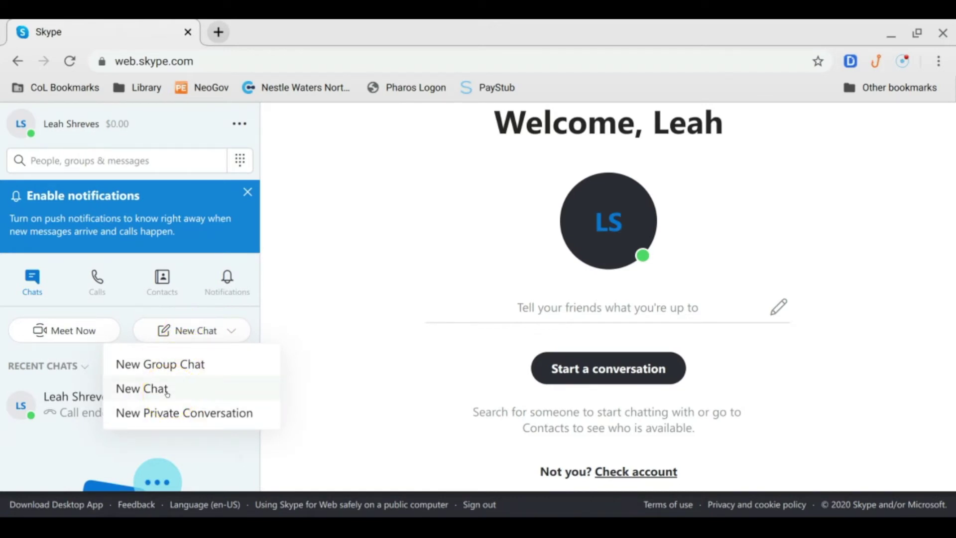
pyautogui.click(167, 394)
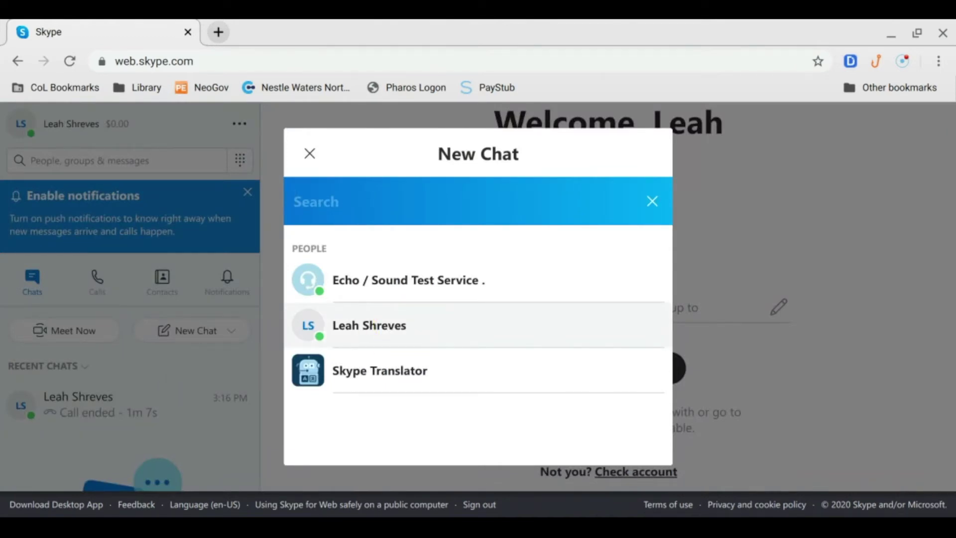
pyautogui.click(402, 325)
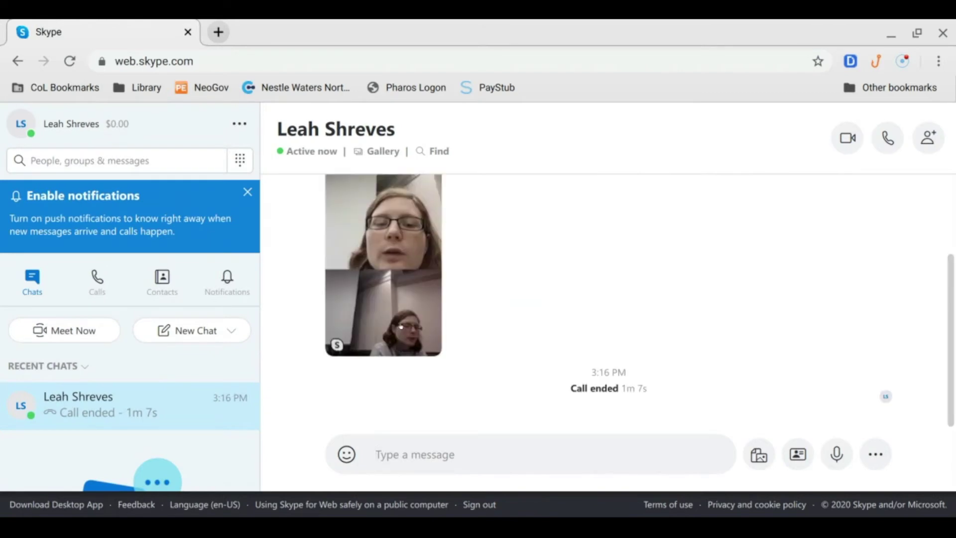
pyautogui.write('hey')
pyautogui.press('Return')
pyautogui.click(752, 450)
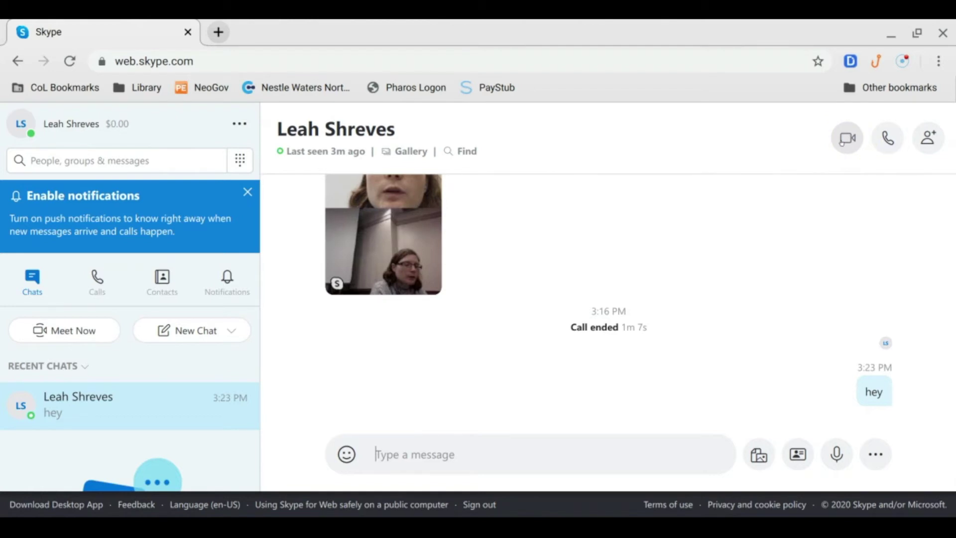
pyautogui.click(845, 140)
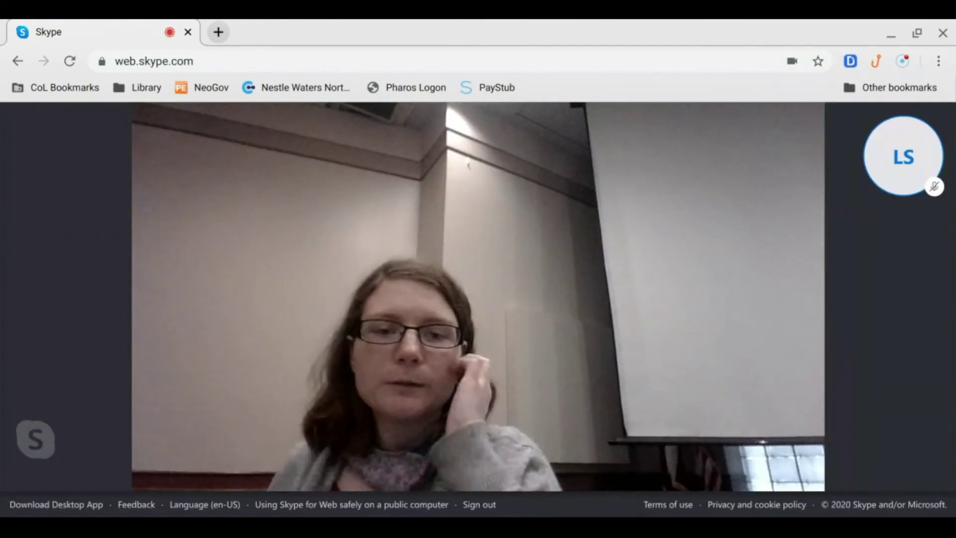
# Close the chat panel beside the video call so the call video fills the window
pyautogui.moveTo(540, 369)
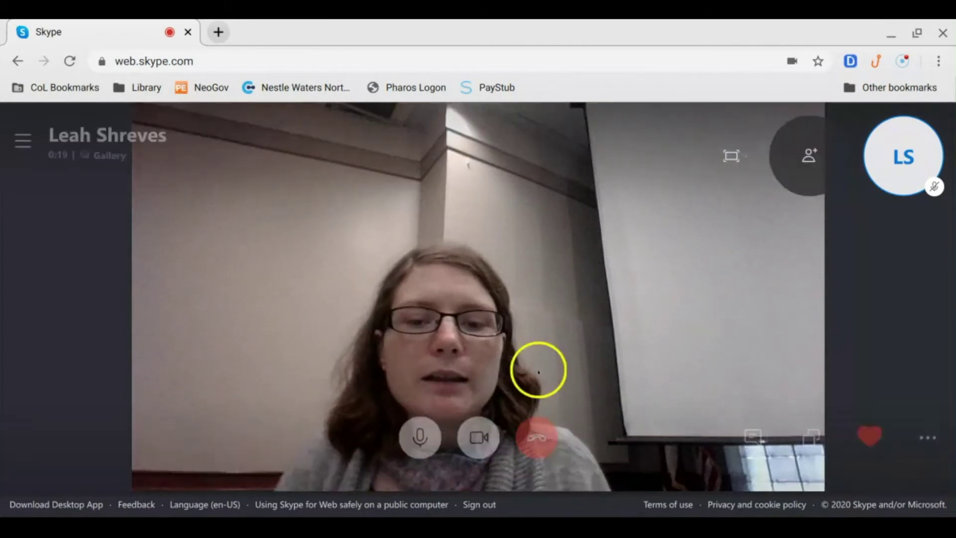
pyautogui.moveTo(894, 160)
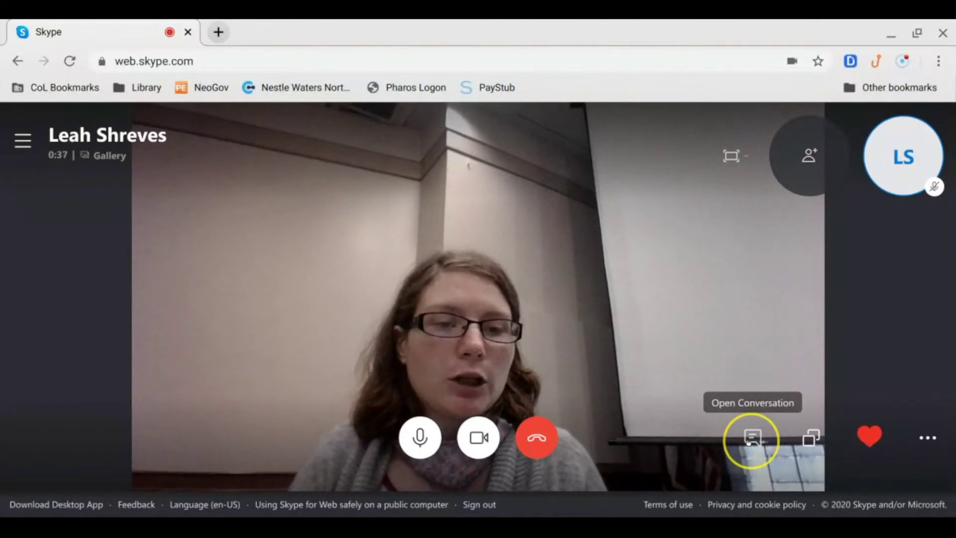
pyautogui.click(750, 442)
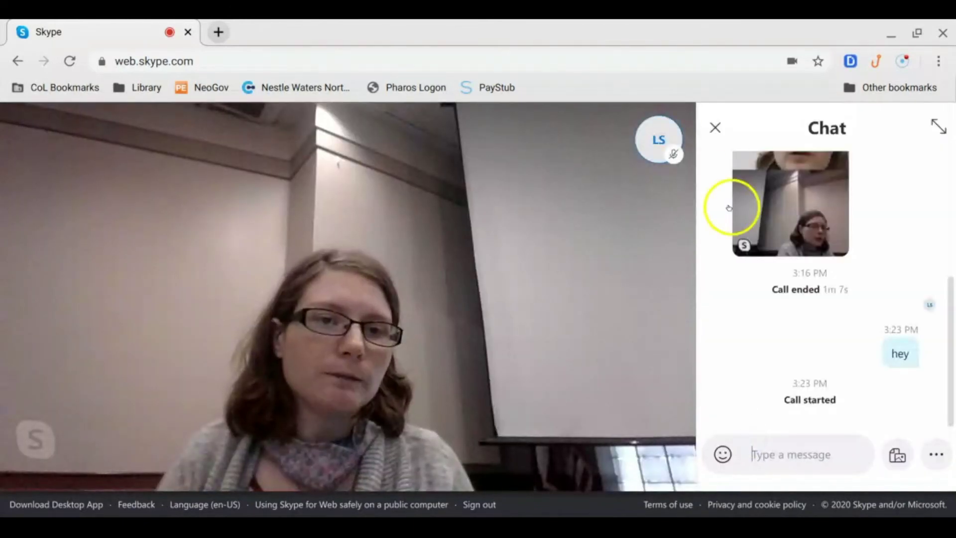
pyautogui.click(717, 128)
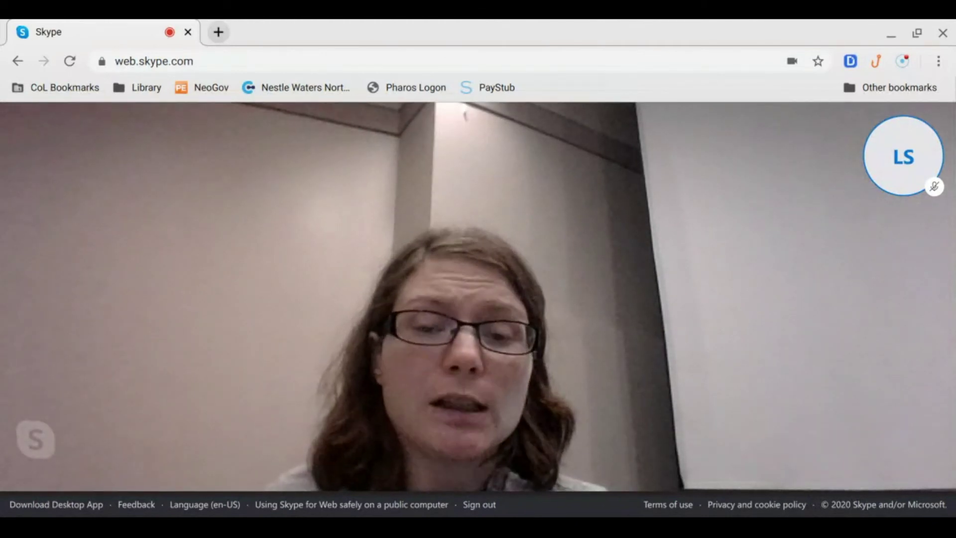
pyautogui.moveTo(886, 374)
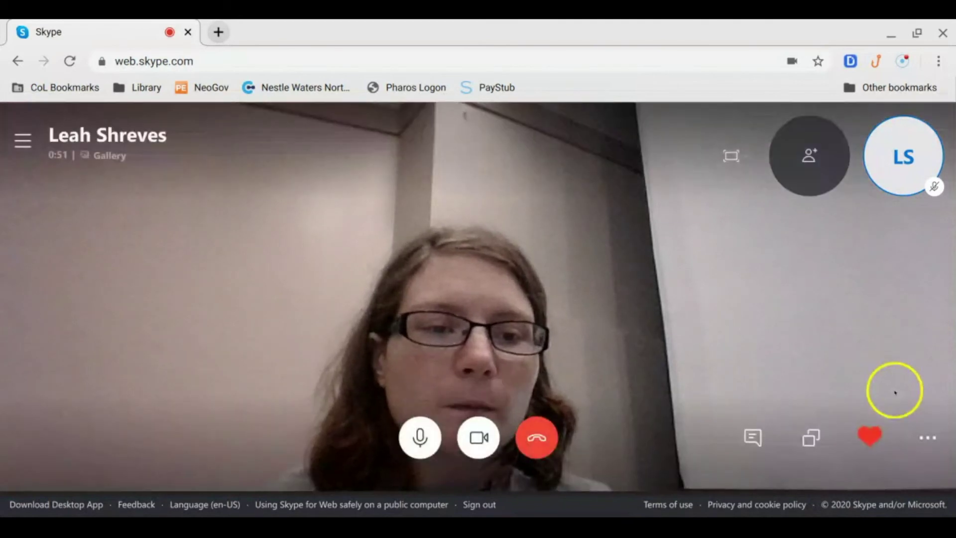
pyautogui.moveTo(864, 442)
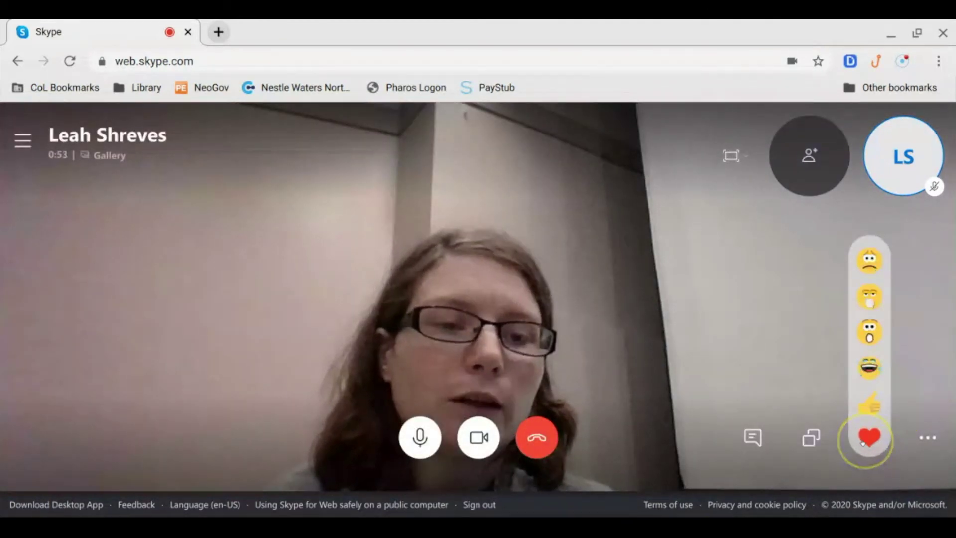
pyautogui.click(920, 437)
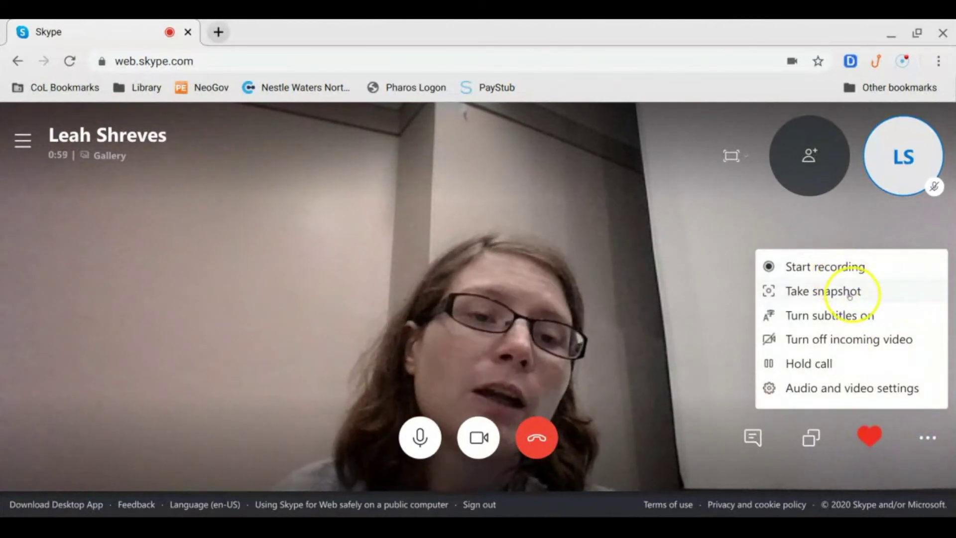
# Hang up the video call and dismiss the call-quality rating prompt
pyautogui.click(853, 316)
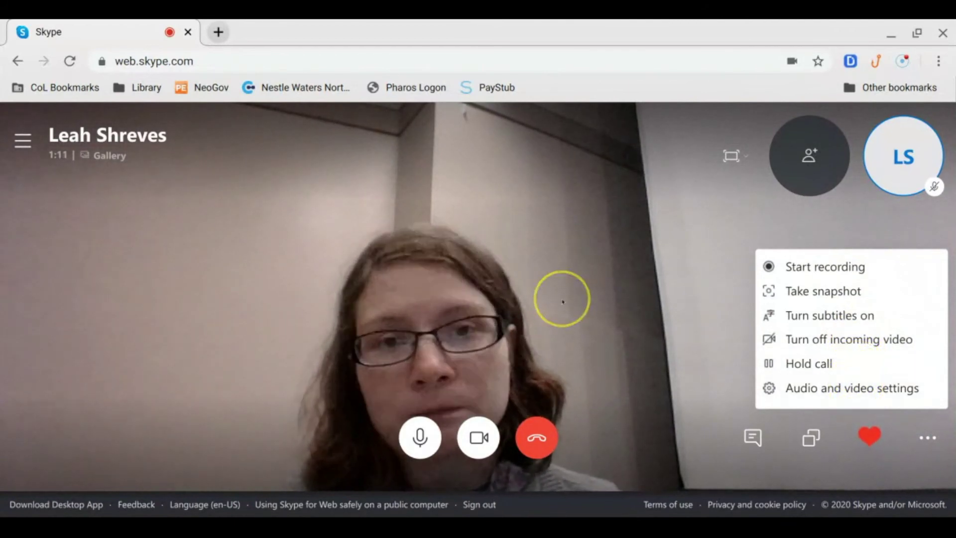
pyautogui.click(8, 134)
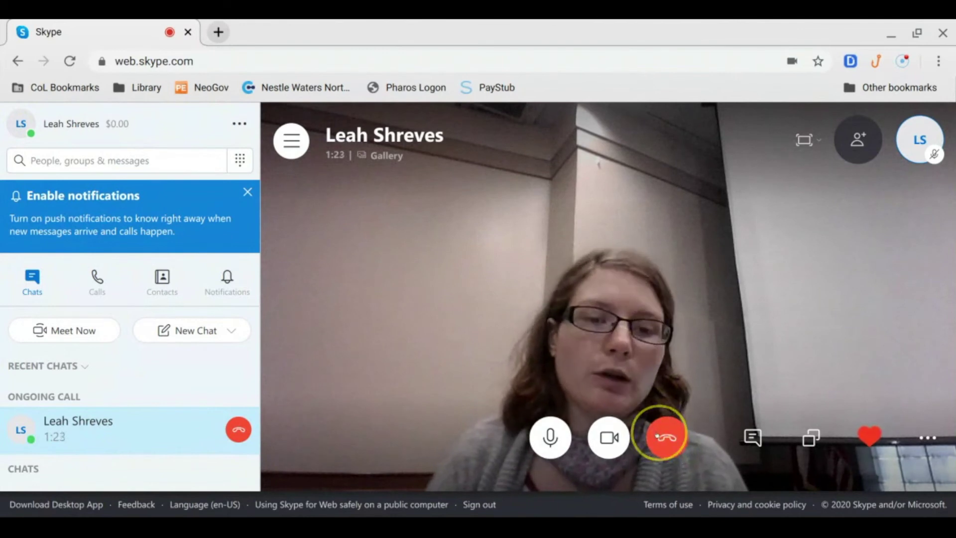
pyautogui.click(667, 438)
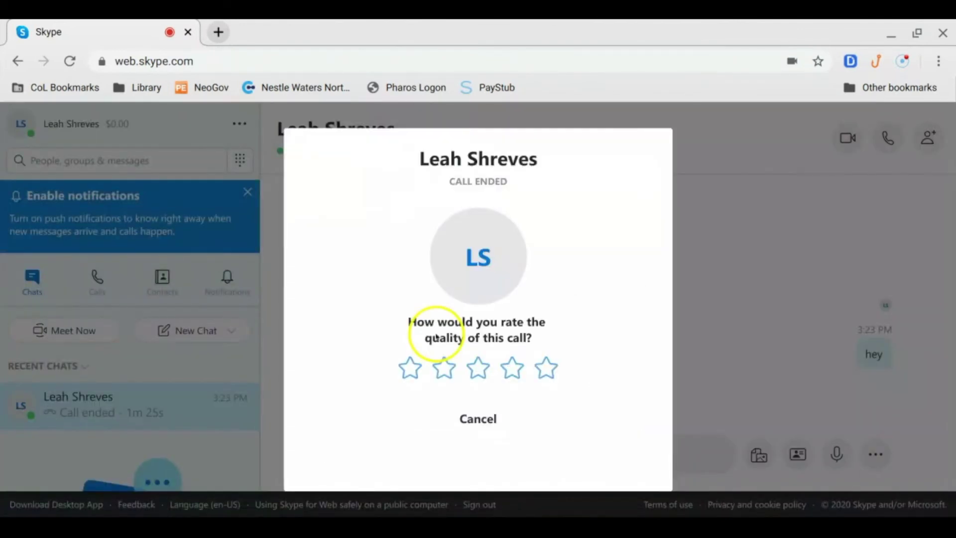
pyautogui.click(477, 419)
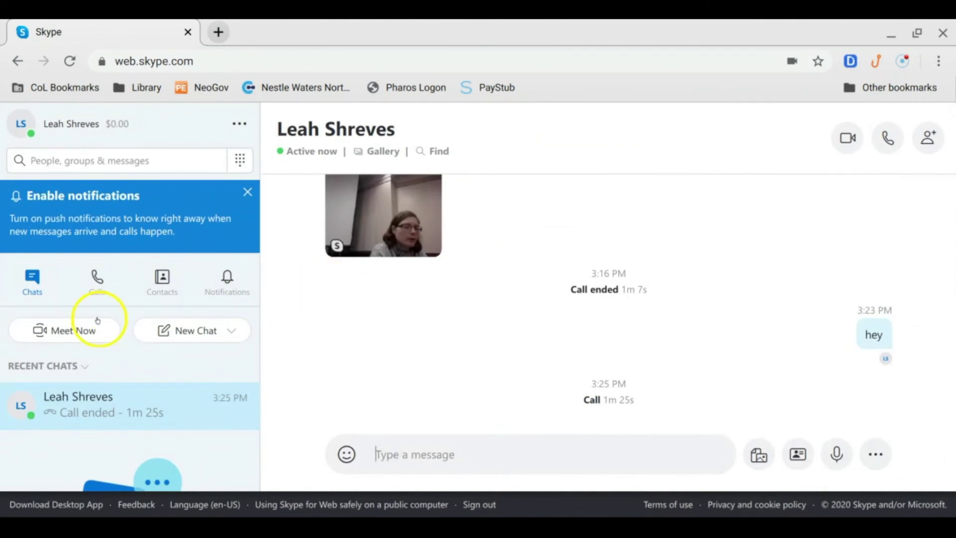
# Set up a Meet Now session, close the invite sharing choices, and start the call
pyautogui.click(91, 324)
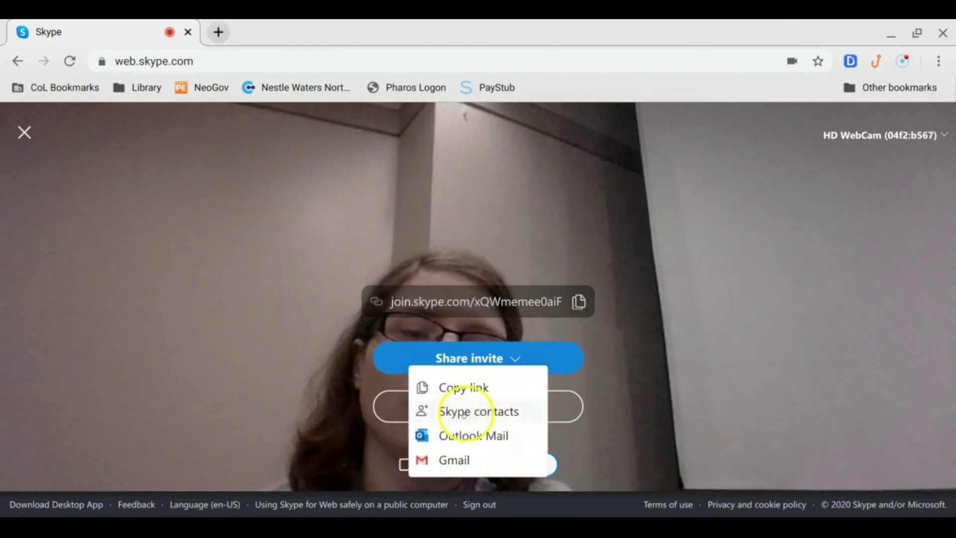
pyautogui.click(646, 340)
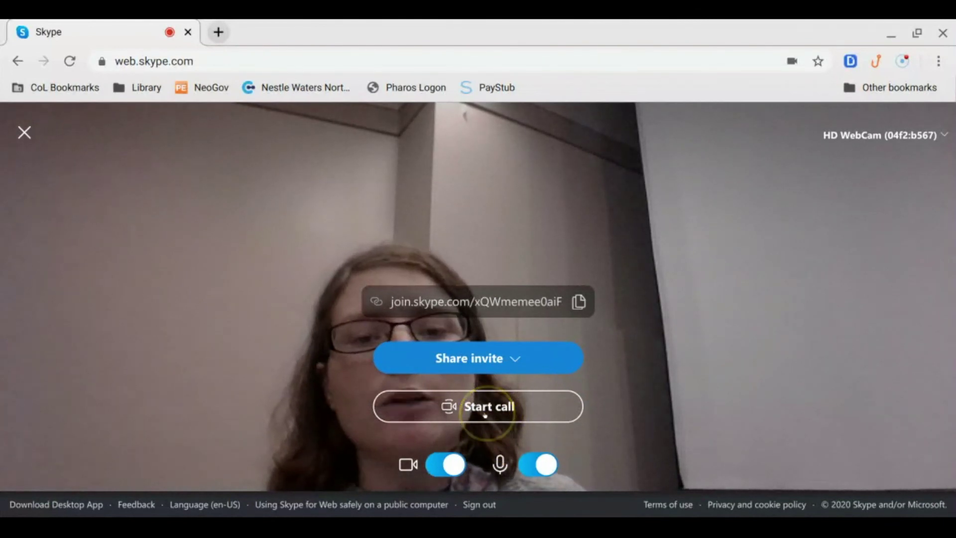
pyautogui.click(485, 415)
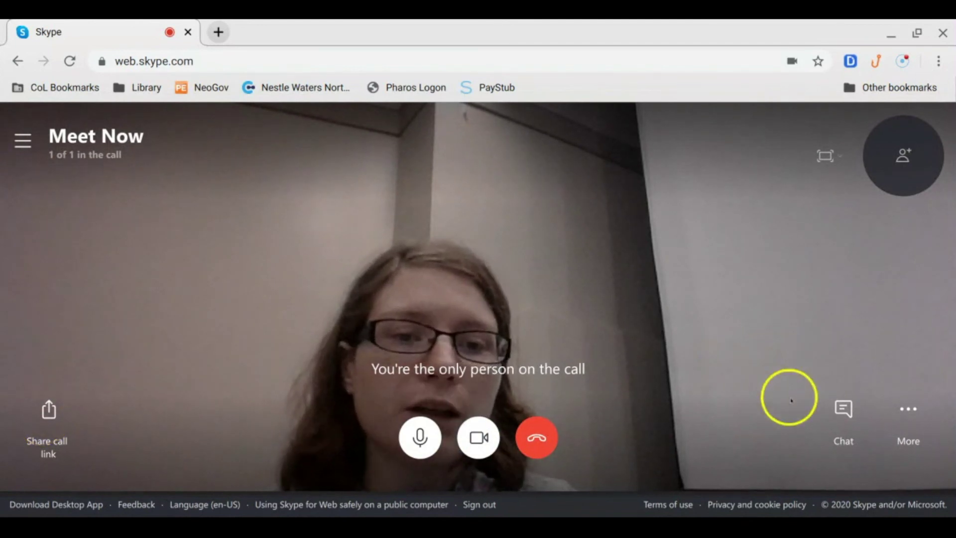
# End the Meet Now call after briefly opening and closing its chat and layout options
pyautogui.click(834, 415)
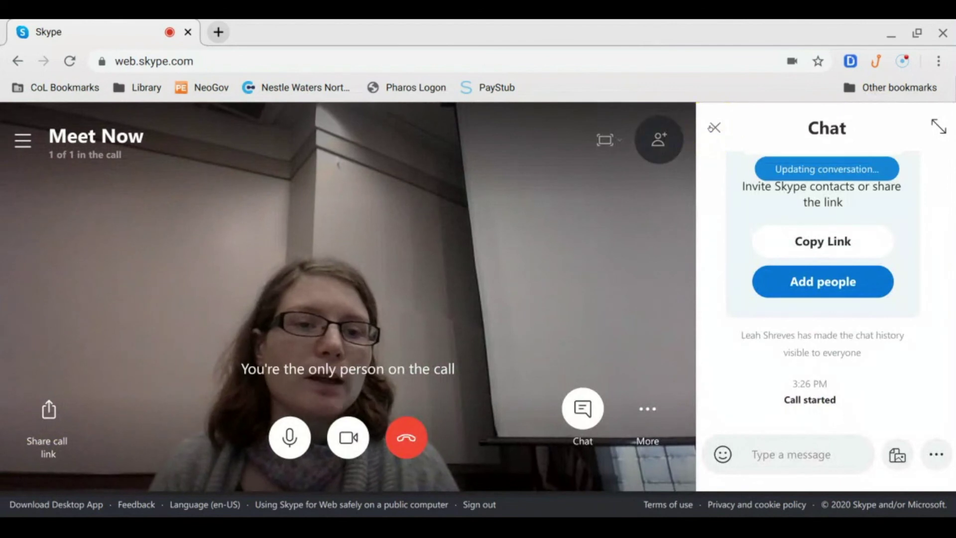
pyautogui.click(714, 128)
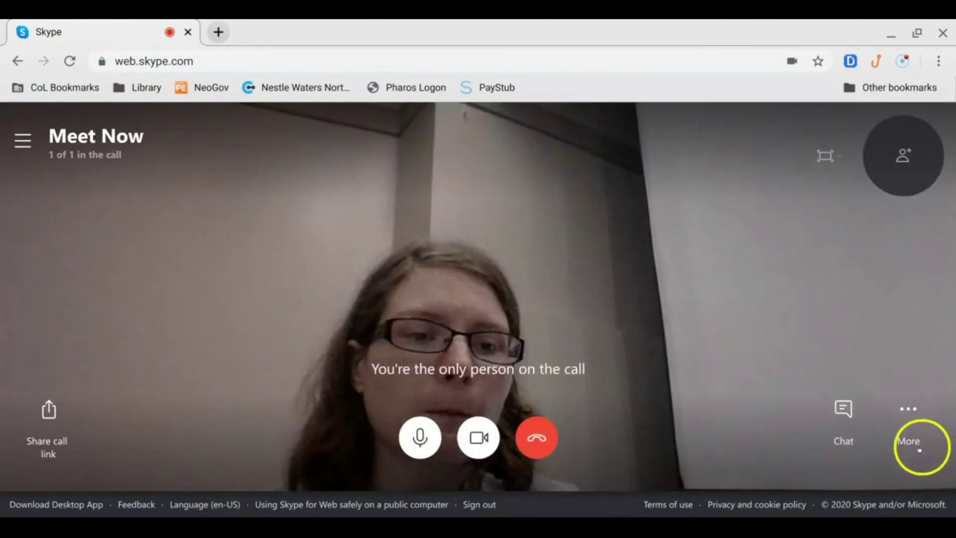
pyautogui.click(910, 432)
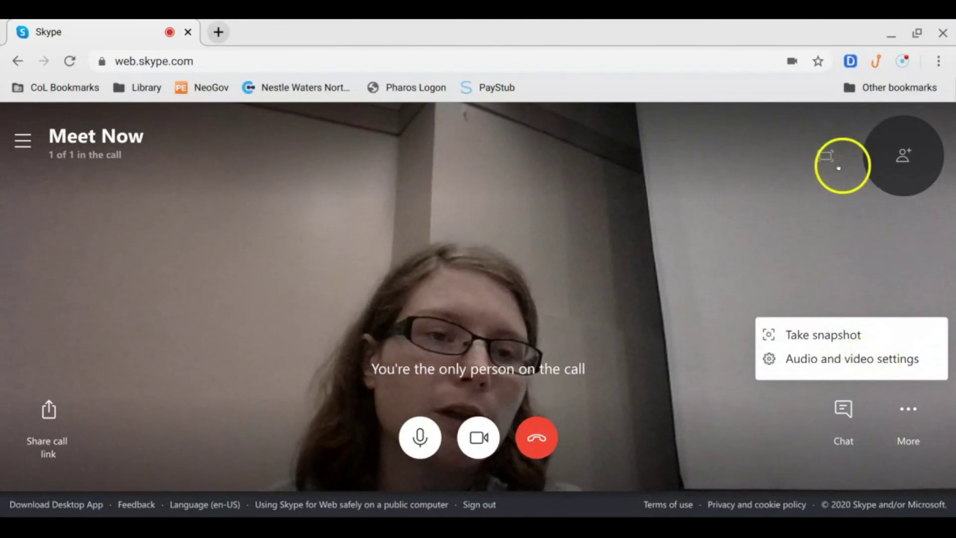
pyautogui.click(827, 155)
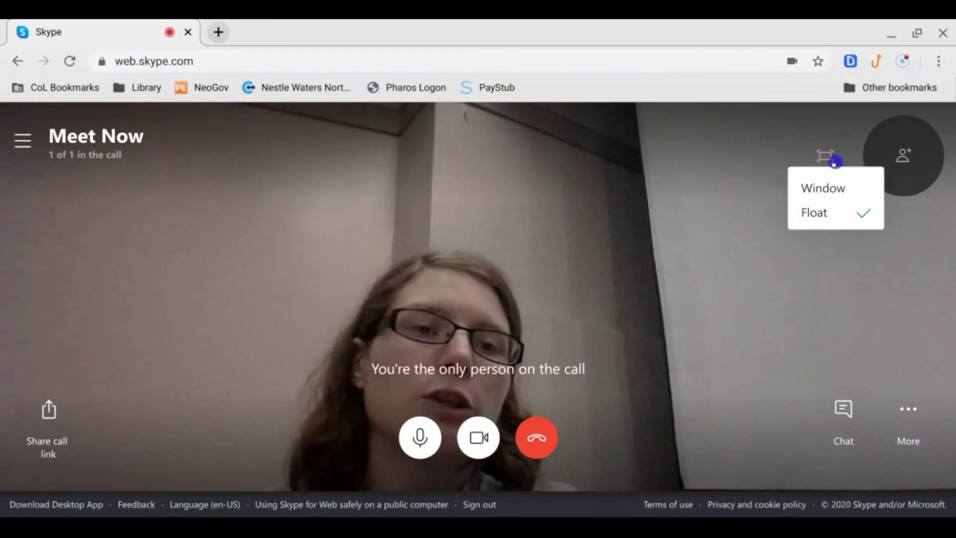
pyautogui.click(710, 197)
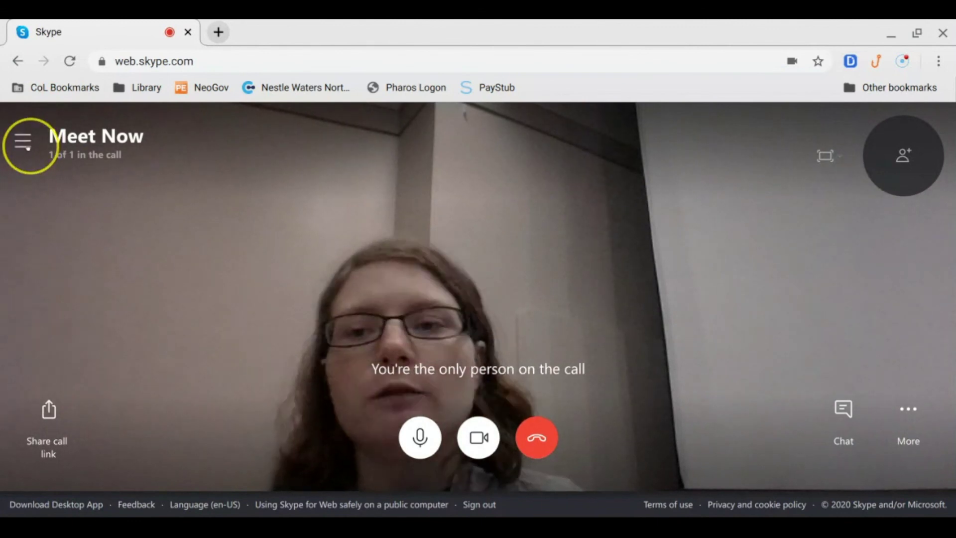
pyautogui.click(23, 142)
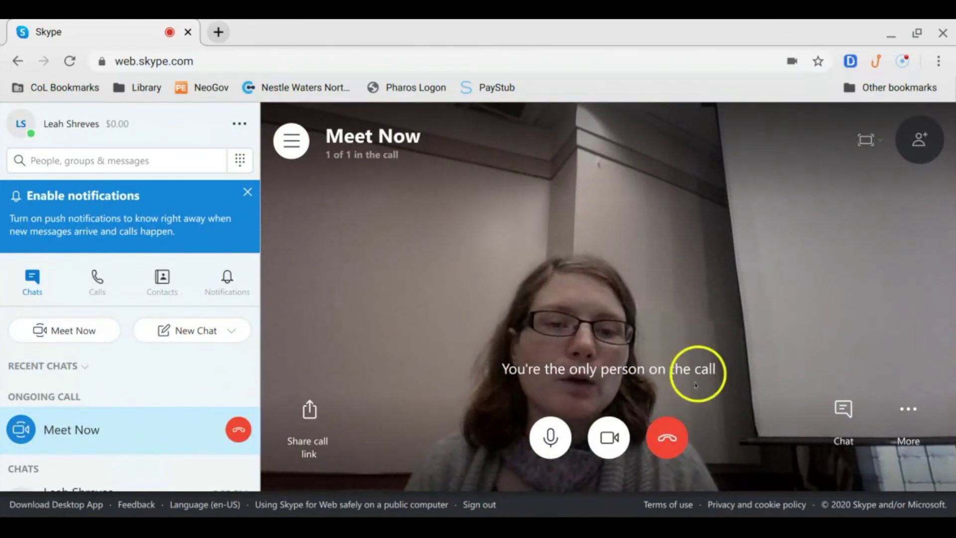
pyautogui.click(673, 437)
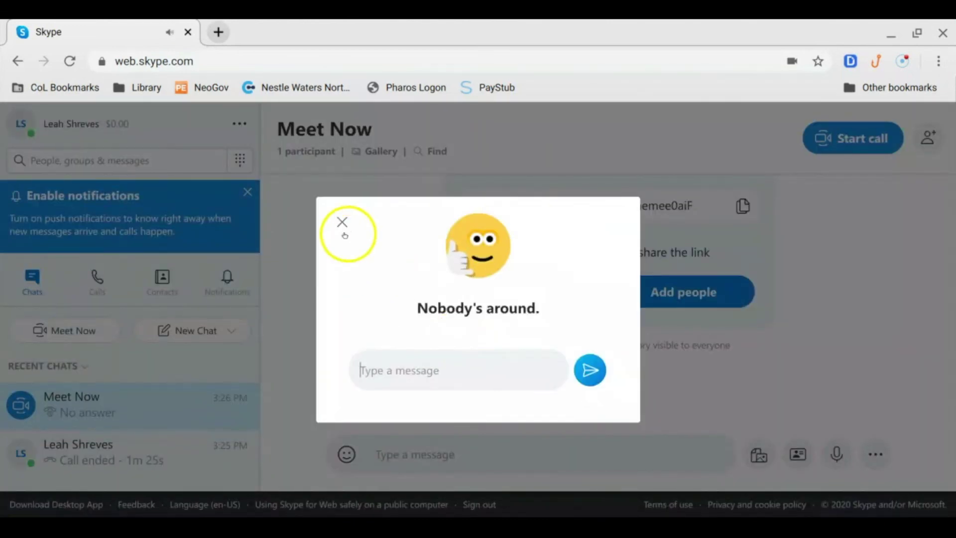
# Close the Nobody's around prompt and put focus in the Meet Now chat area
pyautogui.click(343, 225)
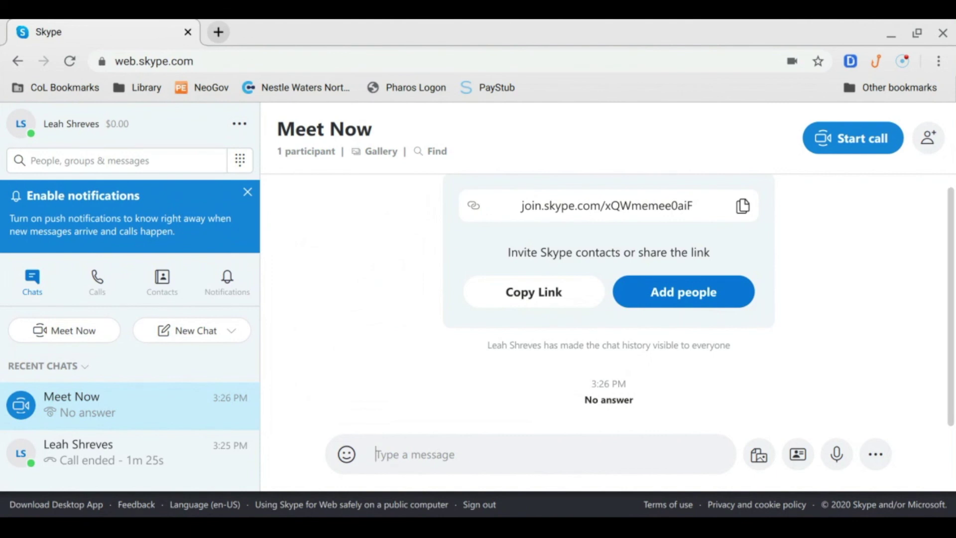
pyautogui.click(318, 260)
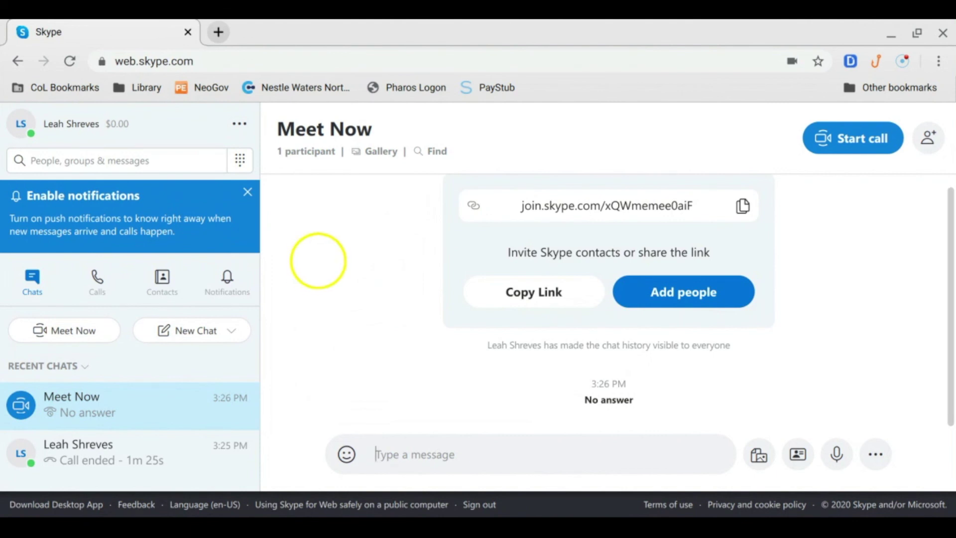